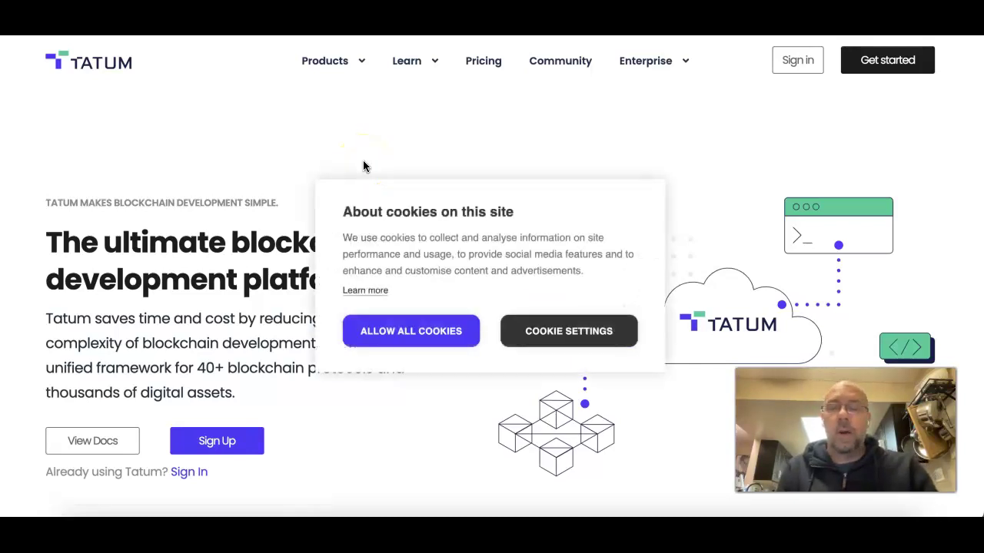
Allow all cookies on the Tatum website's consent banner
left_click(350, 224)
Review the NFT Maker dashboard: Basic plan, 893345 remaining credits, 3 NFTs created and sold
left_click(397, 333)
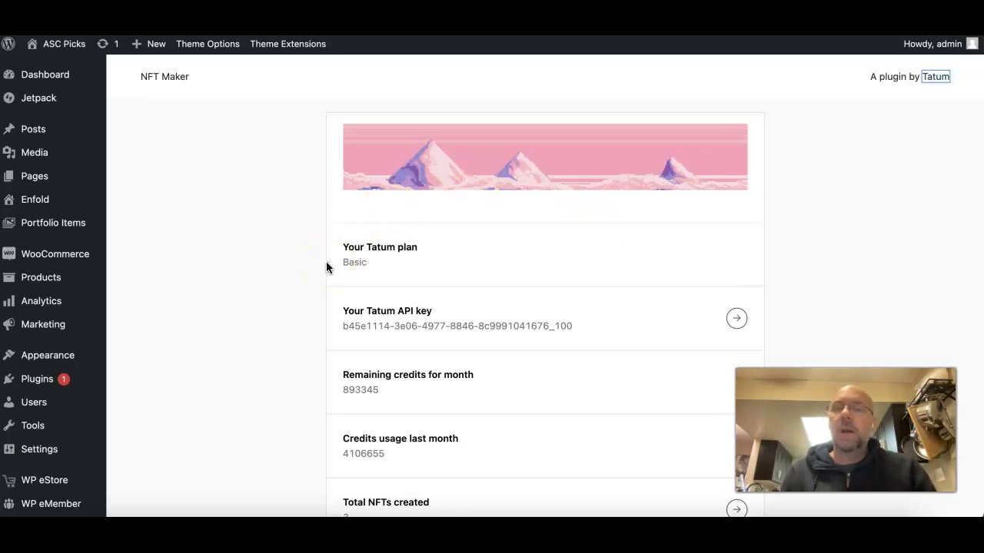
scroll(293, 242, "down", 3)
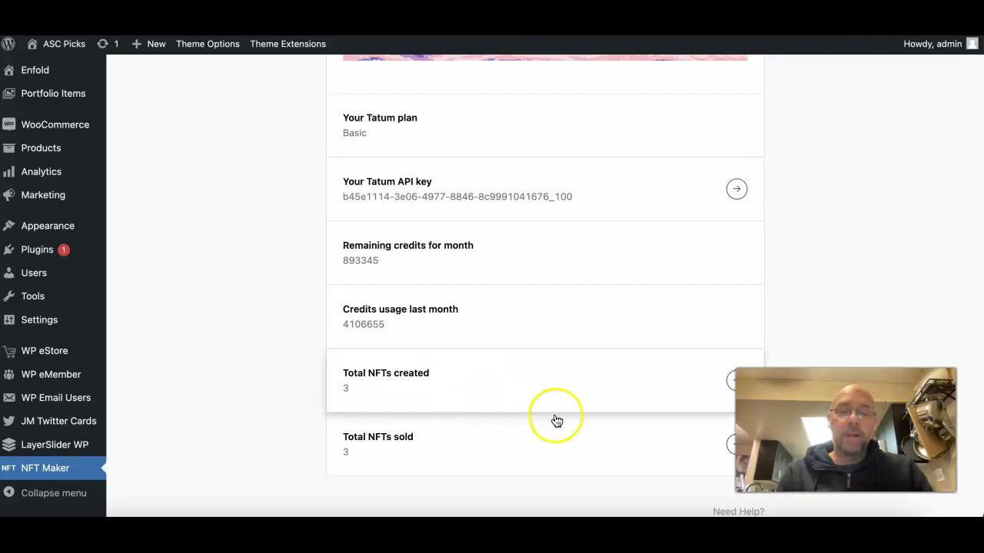
Open the Total NFTs sold details and look over the three ASC GAME OF THE WEEK #NFT! entries
left_click(724, 445)
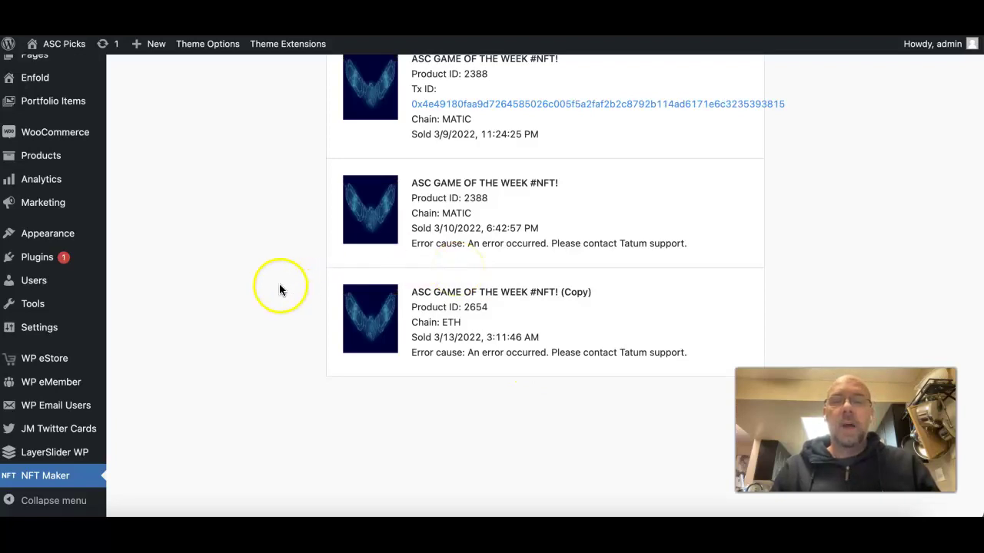
scroll(232, 273, "up", 1)
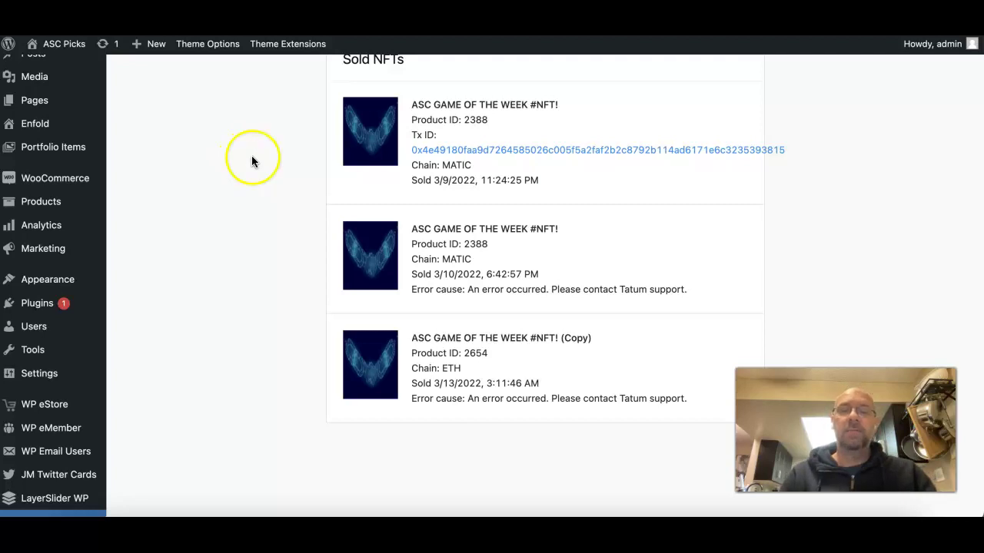
scroll(265, 164, "up", 1)
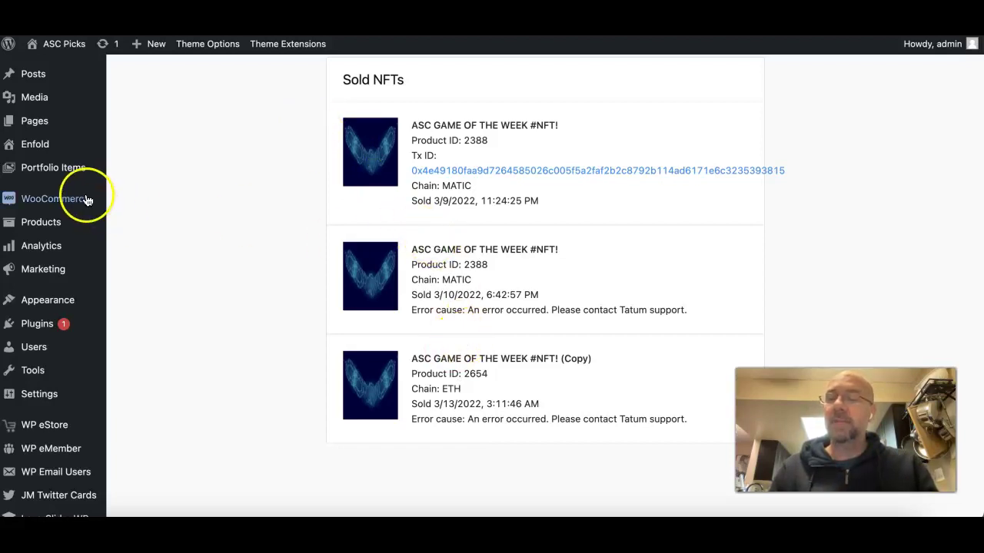
Browse WooCommerce Orders down to the oldest order, then return to NFT Maker
mouse_move(80, 199)
left_click(133, 221)
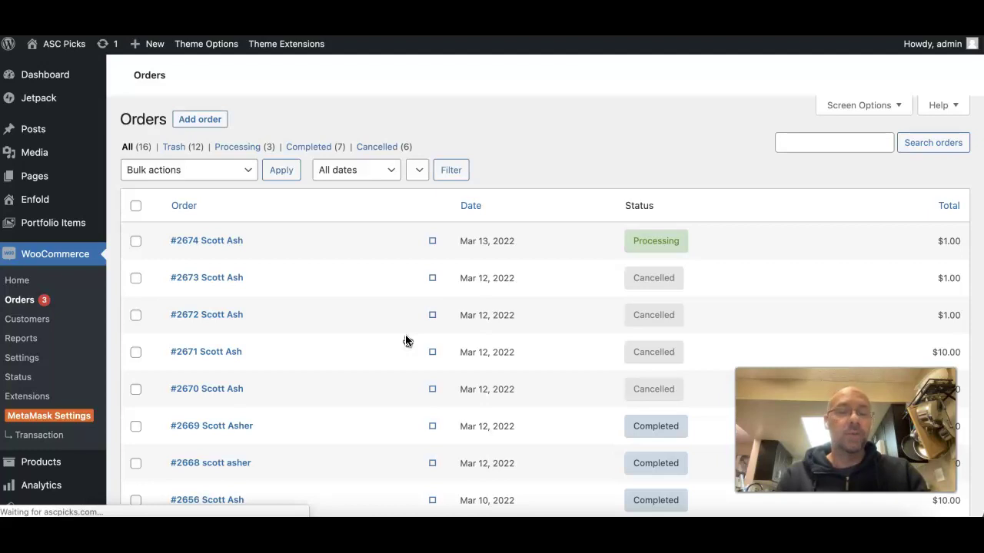
left_click(440, 332)
scroll(442, 337, "down", 3)
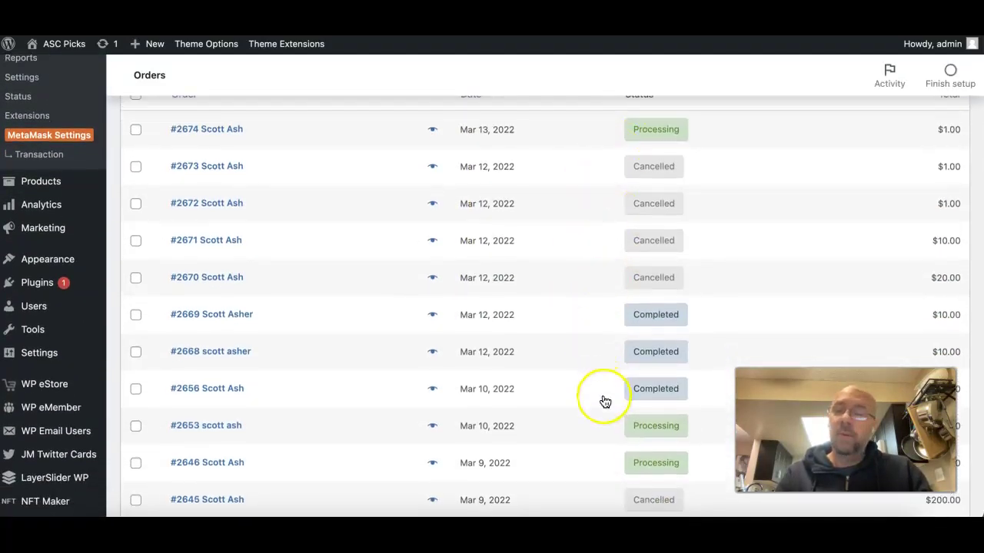
scroll(605, 402, "down", 3)
scroll(605, 402, "up", 10)
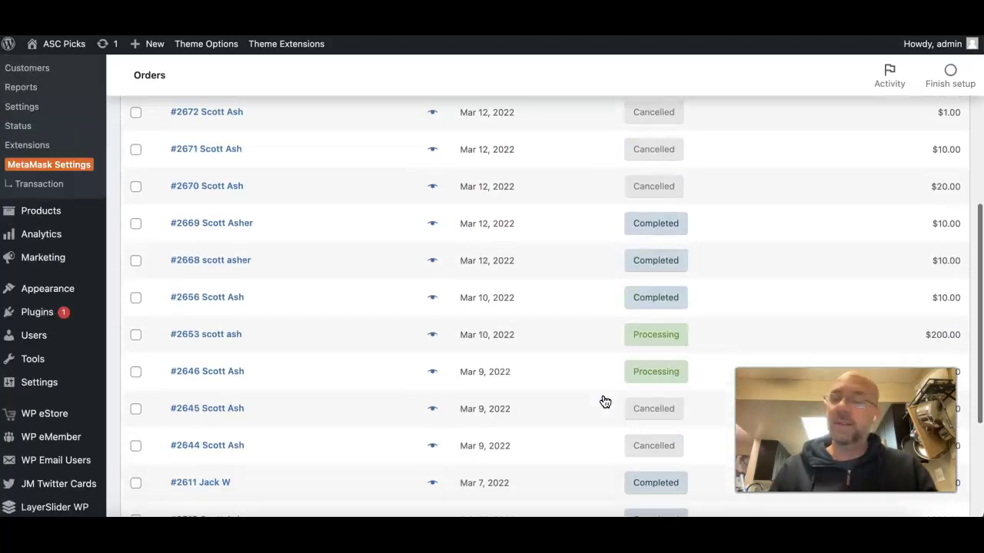
scroll(605, 402, "down", 10)
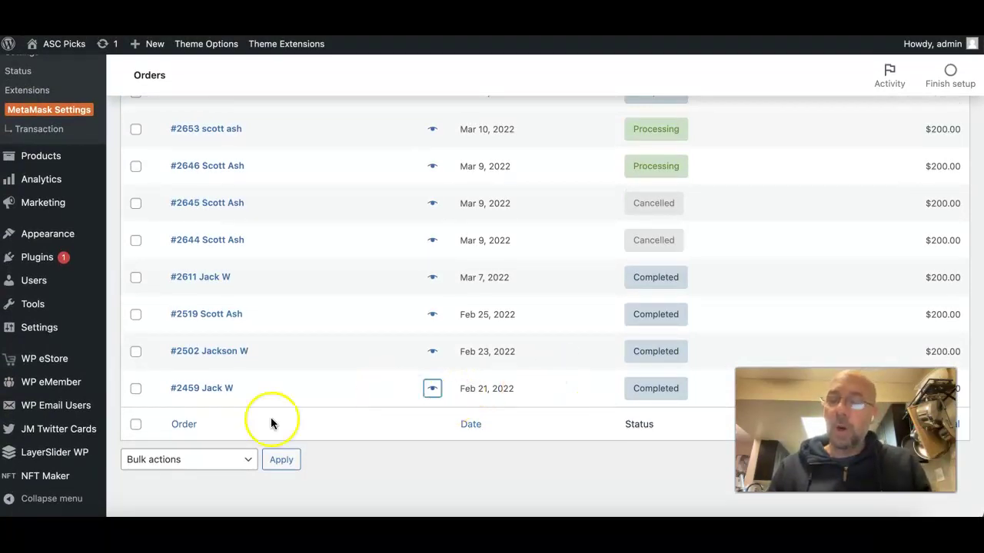
left_click(45, 480)
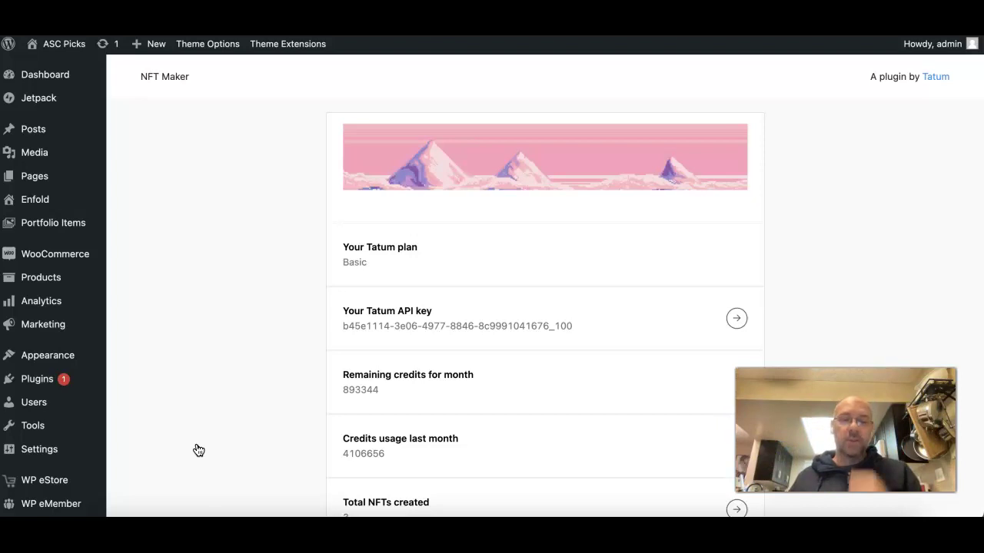
Recheck the Basic plan, 893344 remaining monthly credits, and 3 NFTs created and sold
left_click(244, 407)
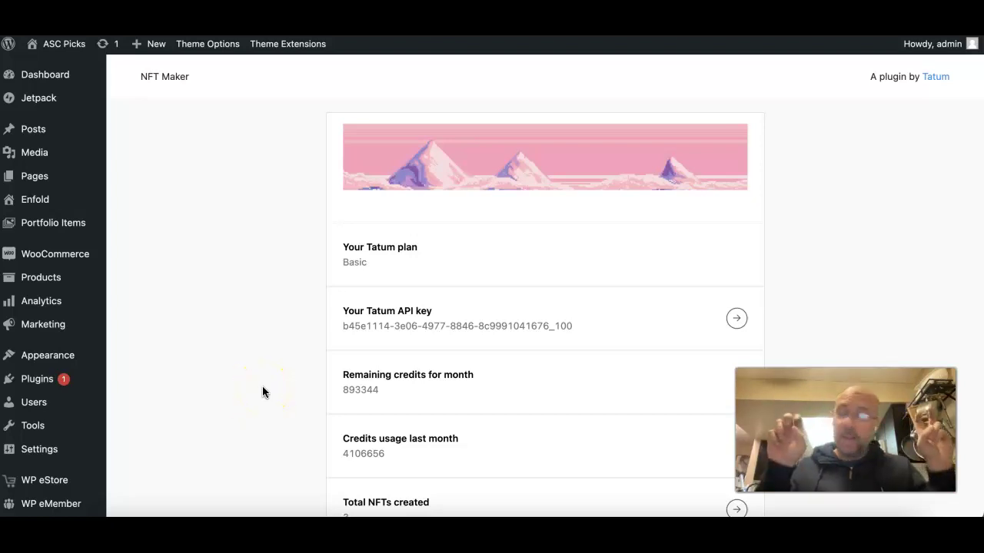
left_click(287, 358)
scroll(287, 359, "down", 3)
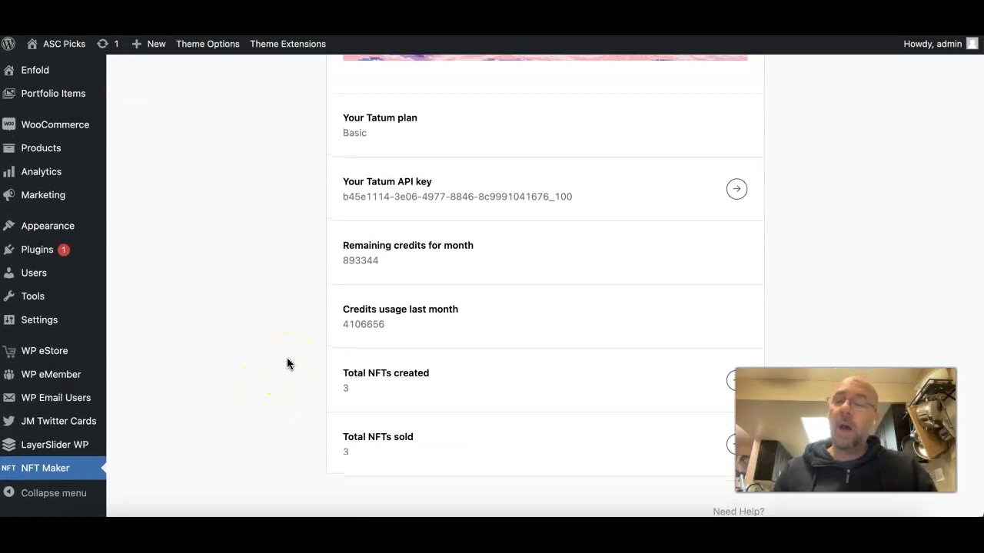
mouse_move(64, 228)
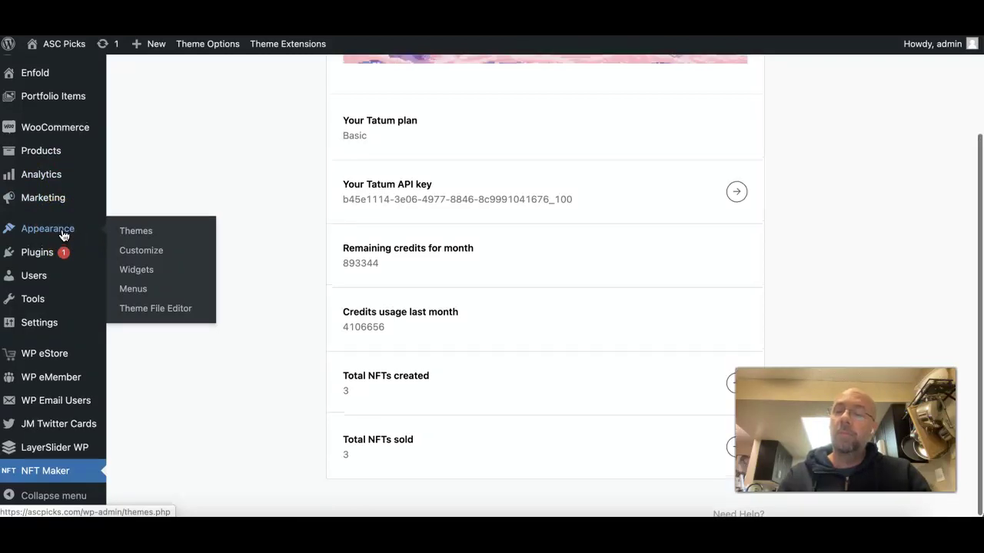
scroll(61, 235, "up", 2)
Open Products > All Products, listing the ASC GAME OF THE WEEK #NFT! products at $1.00 and $200.00
left_click(65, 199)
mouse_move(64, 199)
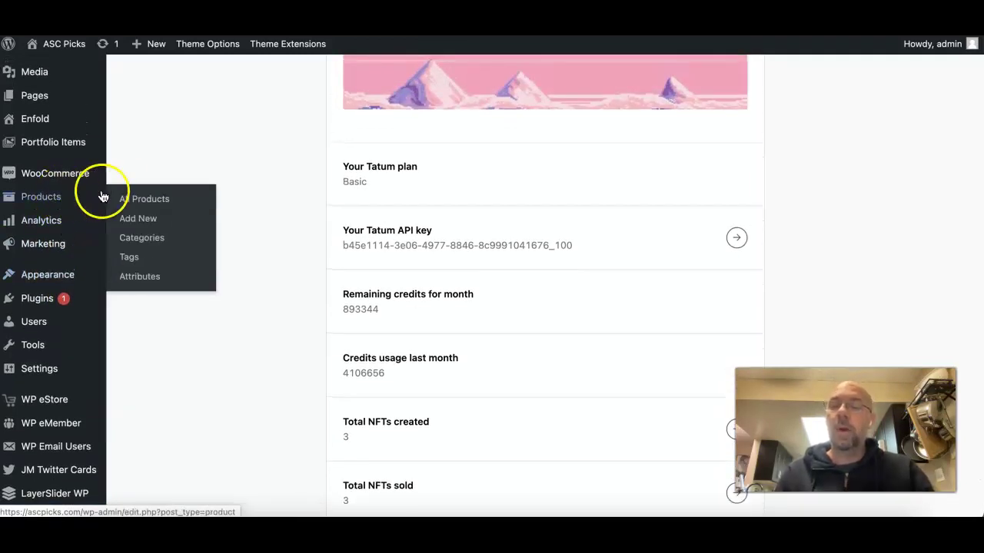
left_click(256, 239)
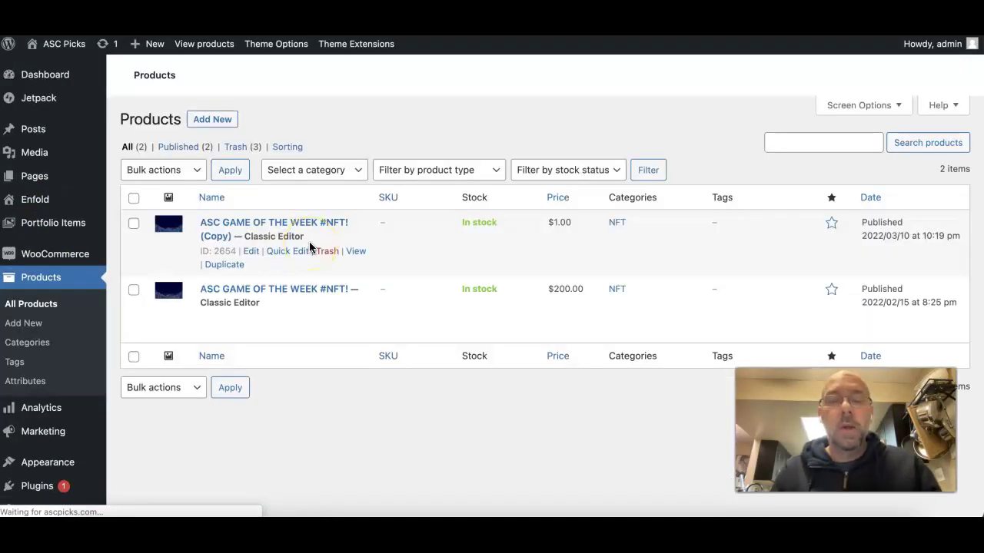
scroll(309, 242, "down", 4)
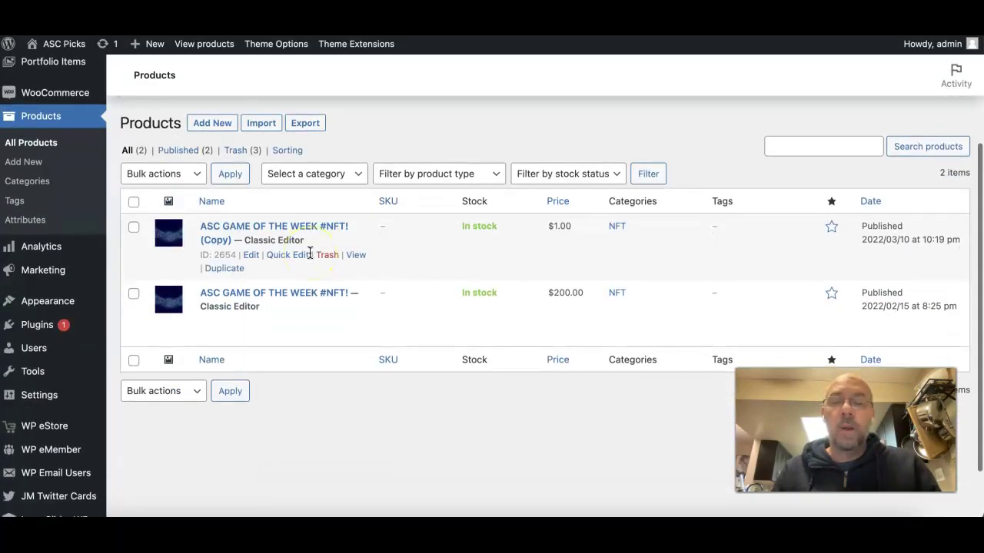
Edit the ASC GAME OF THE WEEK #NFT! (Copy) product and view its NFT Maker chains, Ethereum (ETH) chosen
left_click(252, 261)
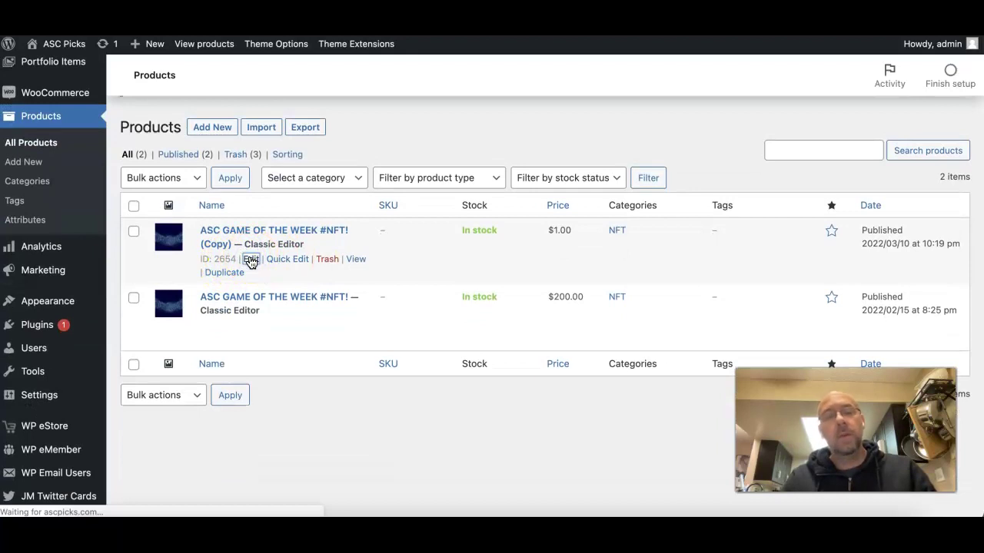
left_click(301, 298)
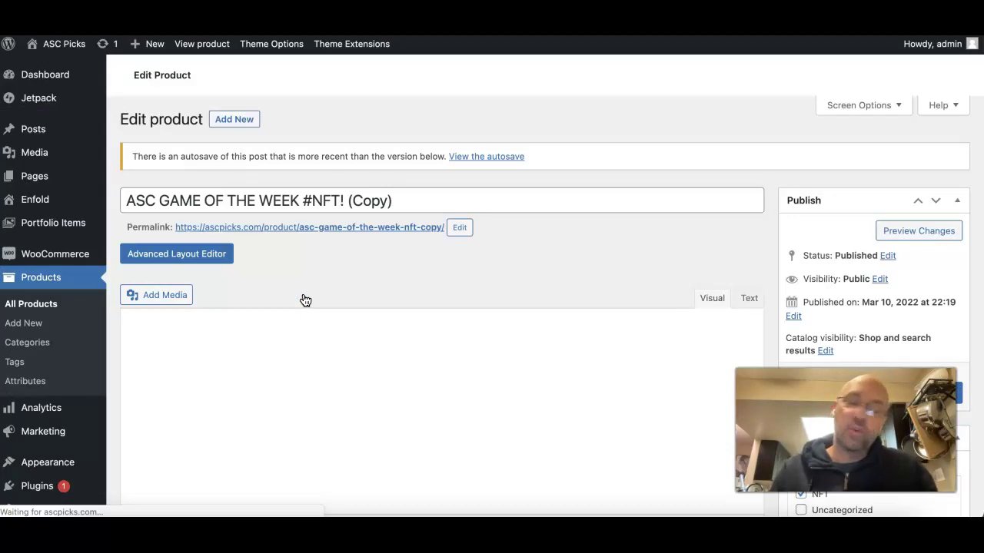
scroll(306, 300, "down", 5)
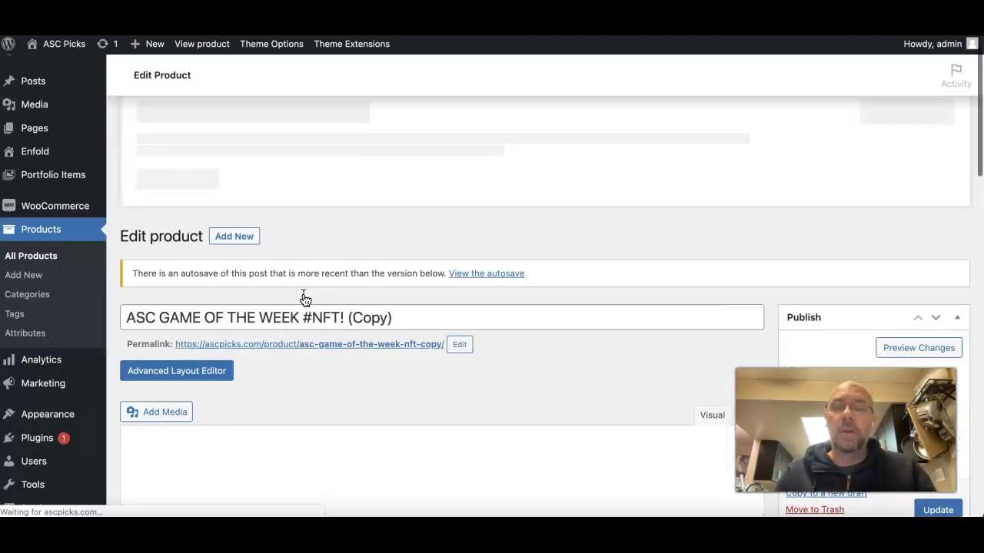
scroll(305, 300, "down", 5)
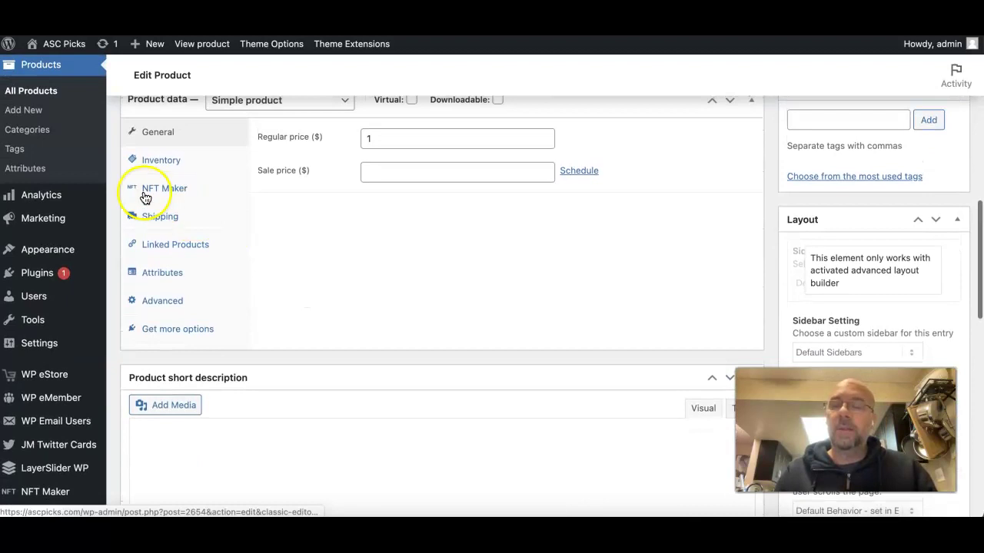
left_click(149, 195)
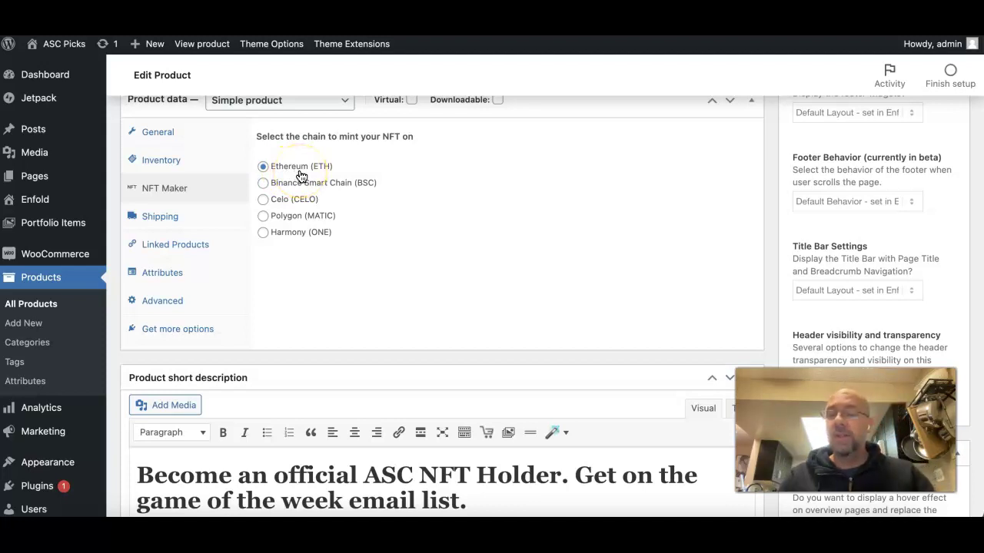
Return to the NFT Maker overview and scroll through its Tatum plan, API key and credits
scroll(72, 279, "down", 10)
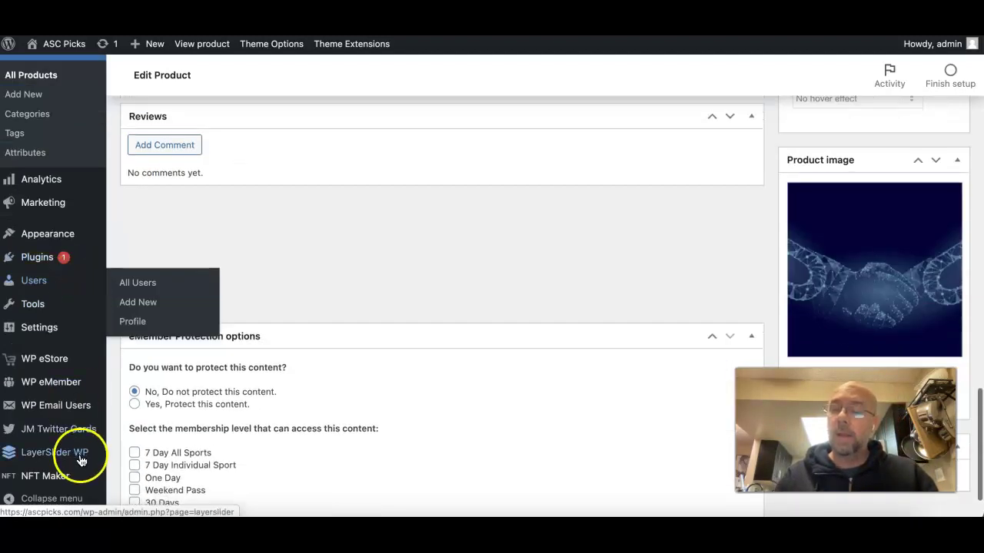
left_click(69, 483)
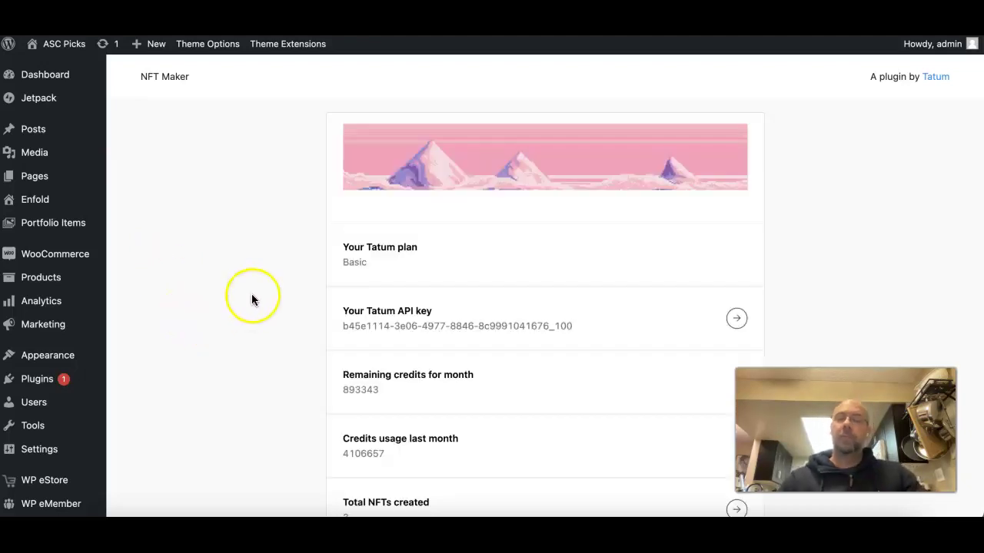
scroll(259, 288, "down", 3)
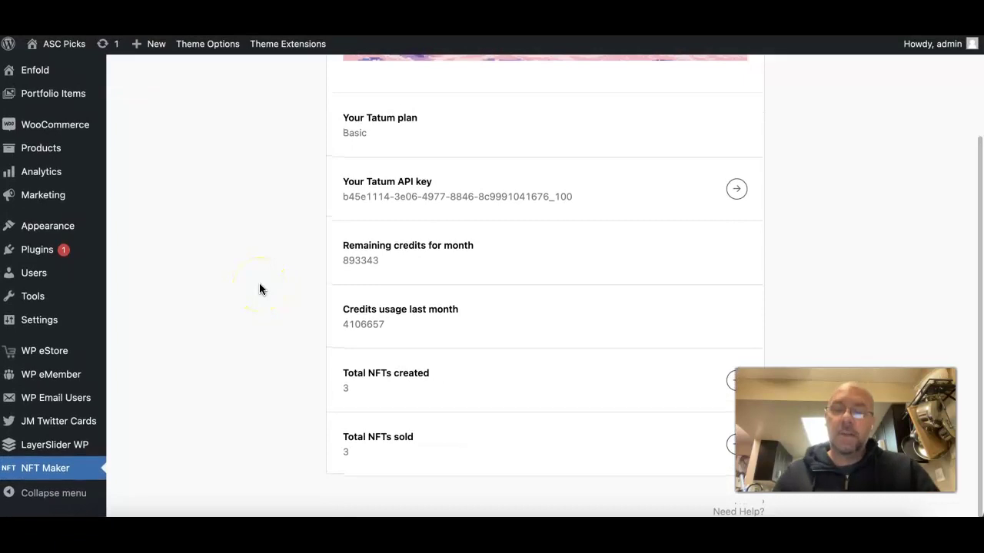
scroll(259, 288, "up", 3)
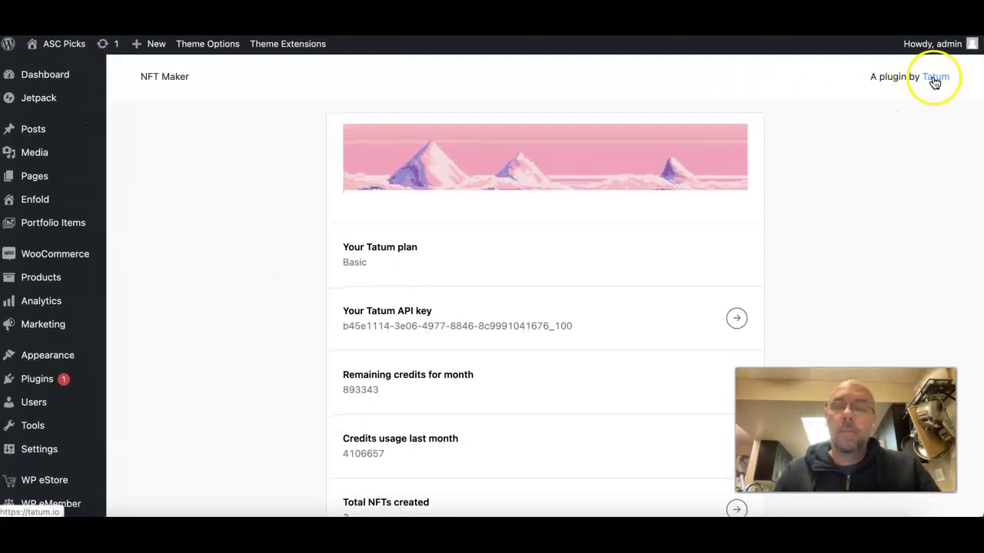
scroll(724, 250, "down", 2)
scroll(725, 254, "down", 1)
scroll(725, 254, "up", 1)
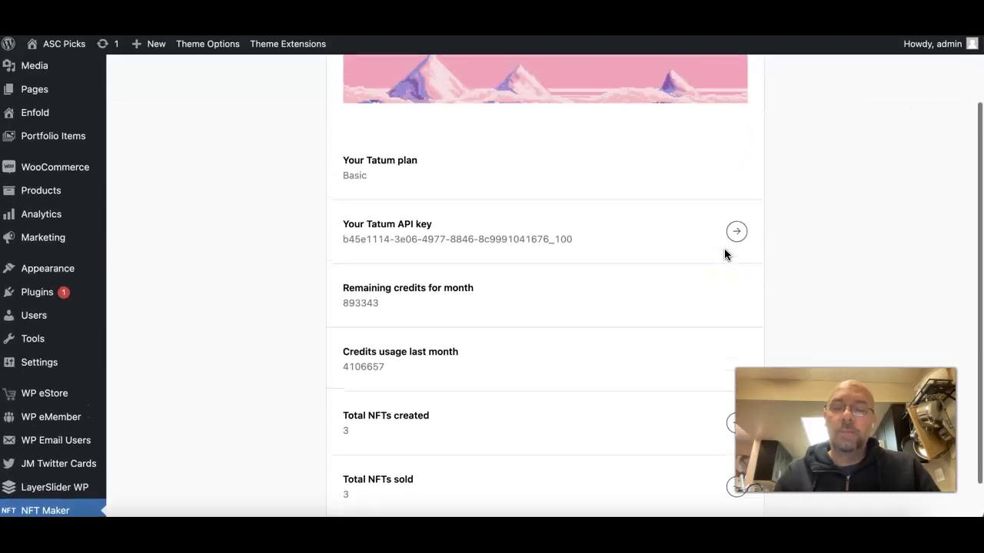
scroll(725, 253, "up", 2)
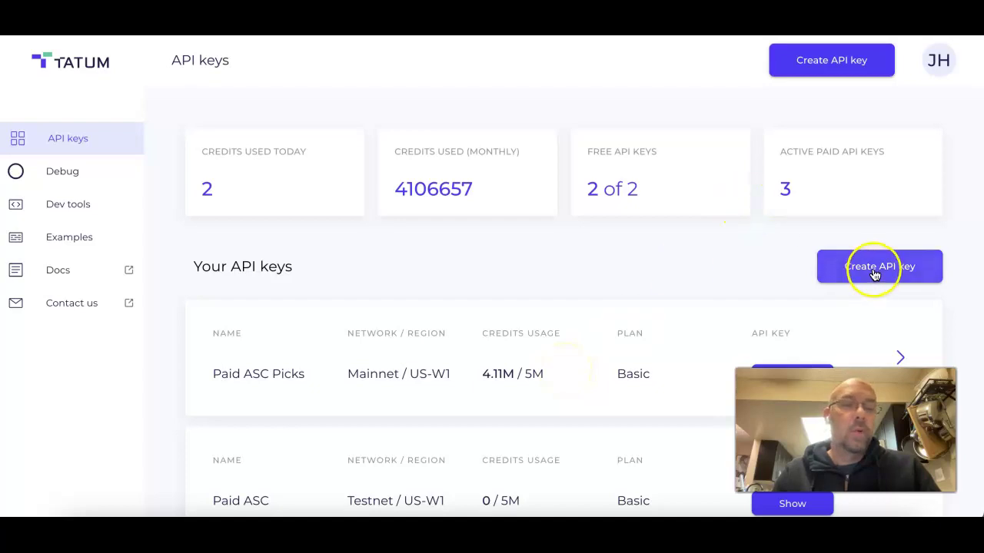
Begin creating a new Tatum API key and scroll down to the purchasable plan cards
left_click(876, 273)
scroll(692, 228, "down", 5)
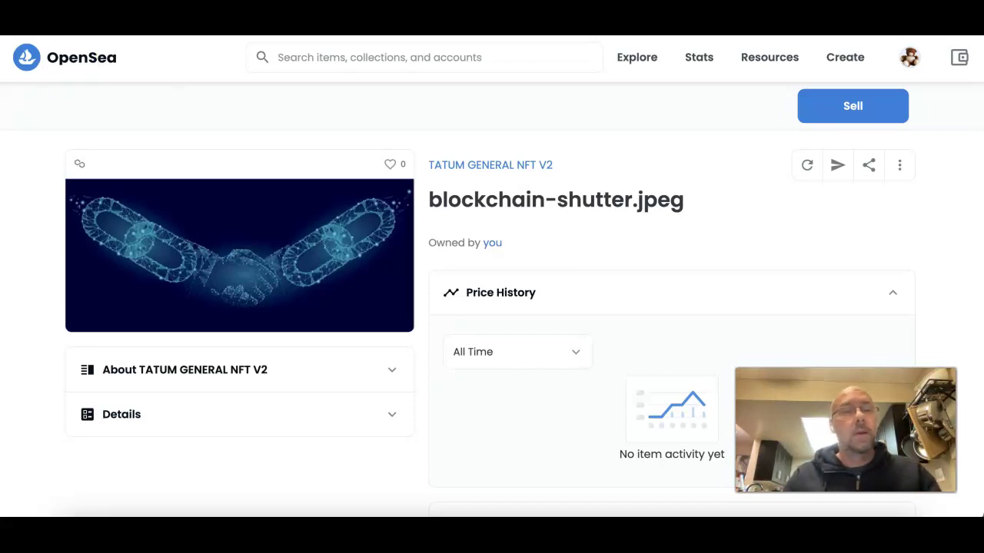
Open your OpenSea profile showing 2 collected, 0 created, 1 favorited and 0 hidden items
left_click(910, 55)
mouse_move(912, 55)
left_click(779, 136)
scroll(325, 288, "down", 2)
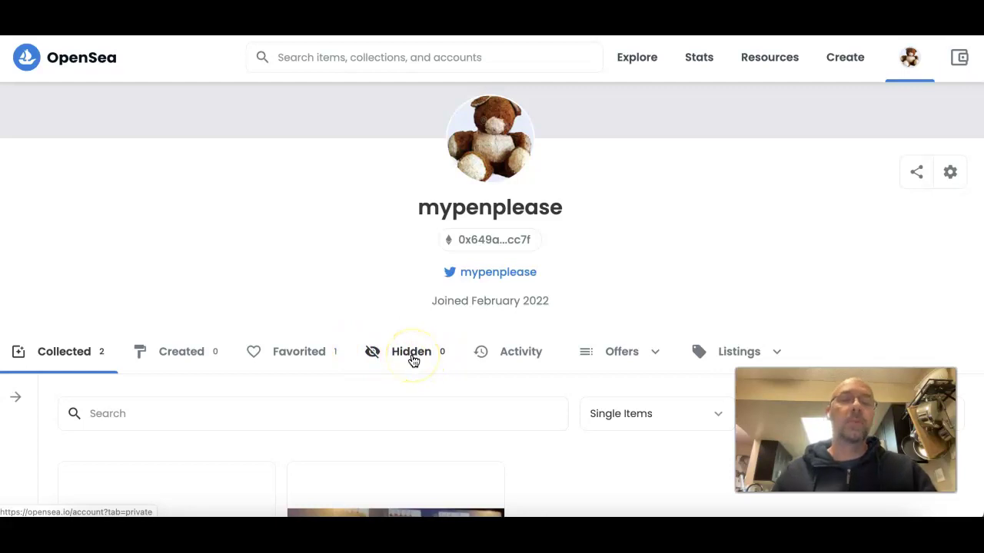
Go from OpenSea back to Tatum's plan cards: Start at $9, Basic at $49, and Enterprise
mouse_move(637, 57)
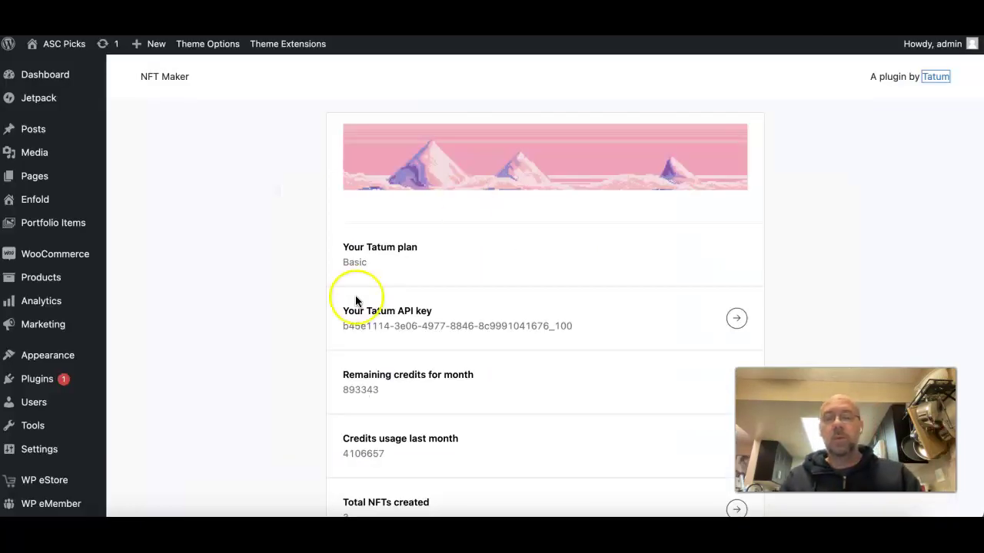
Bring the NFT Maker dashboard into view: 893343 credits remaining, 3 NFTs created, 3 sold
scroll(355, 300, "down", 2)
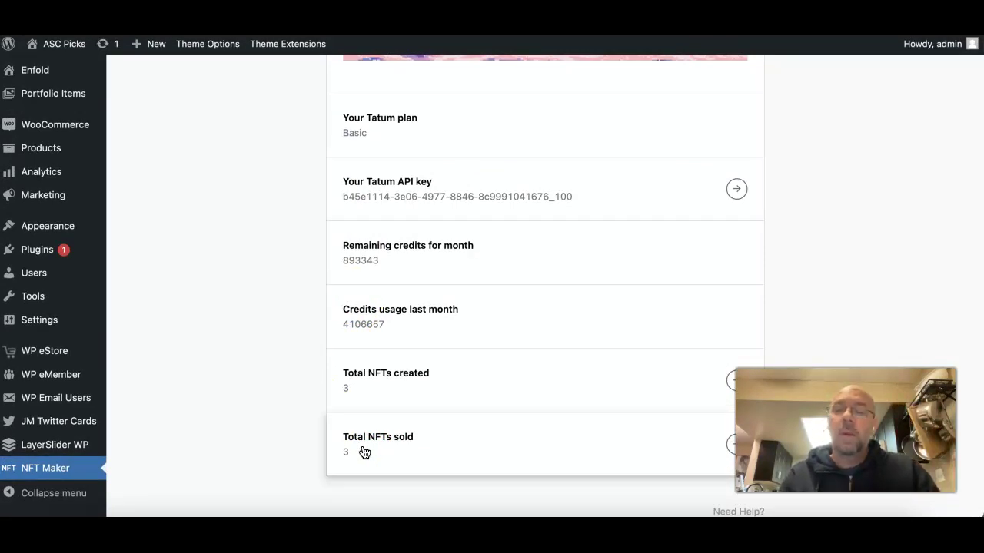
left_click(346, 426)
left_click(323, 389)
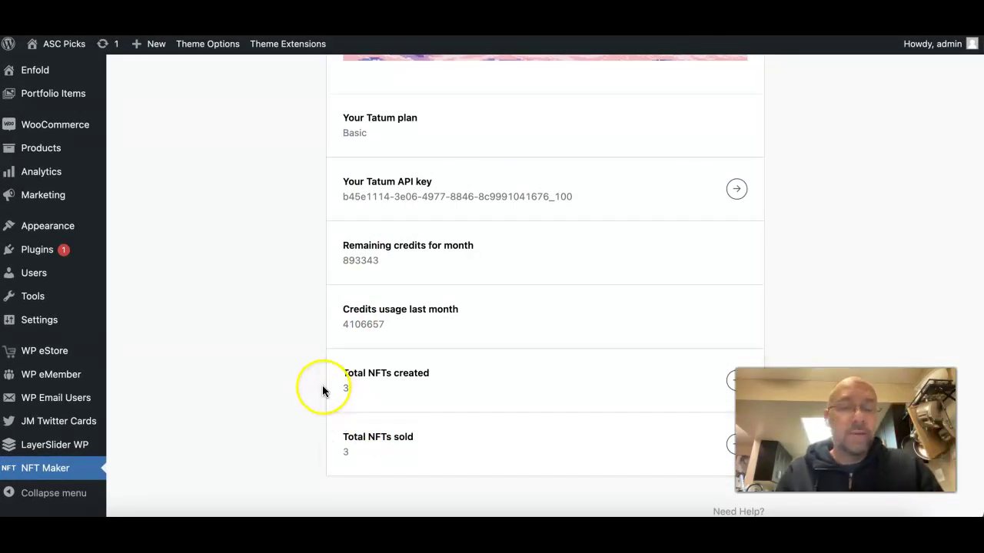